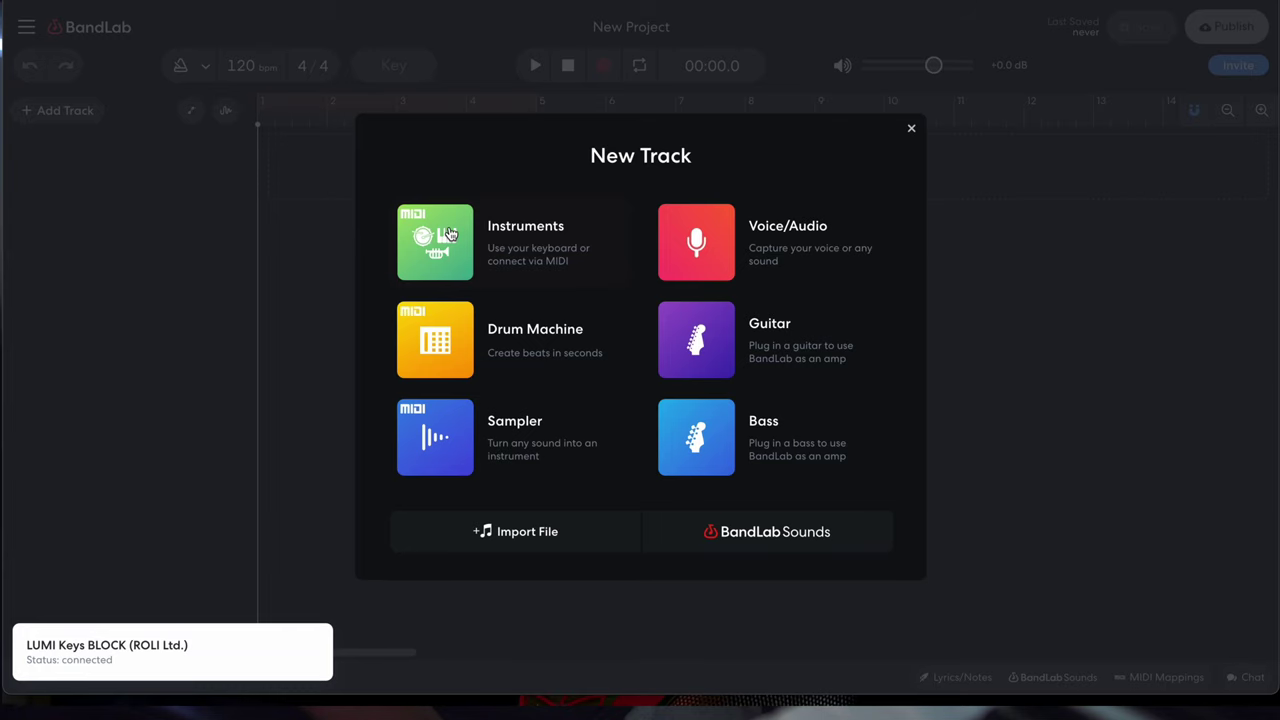
# Step: Add an instrument track and swap its Grand Piano sound for the Synths > Sawtooth Harp
pyautogui.click(448, 235)
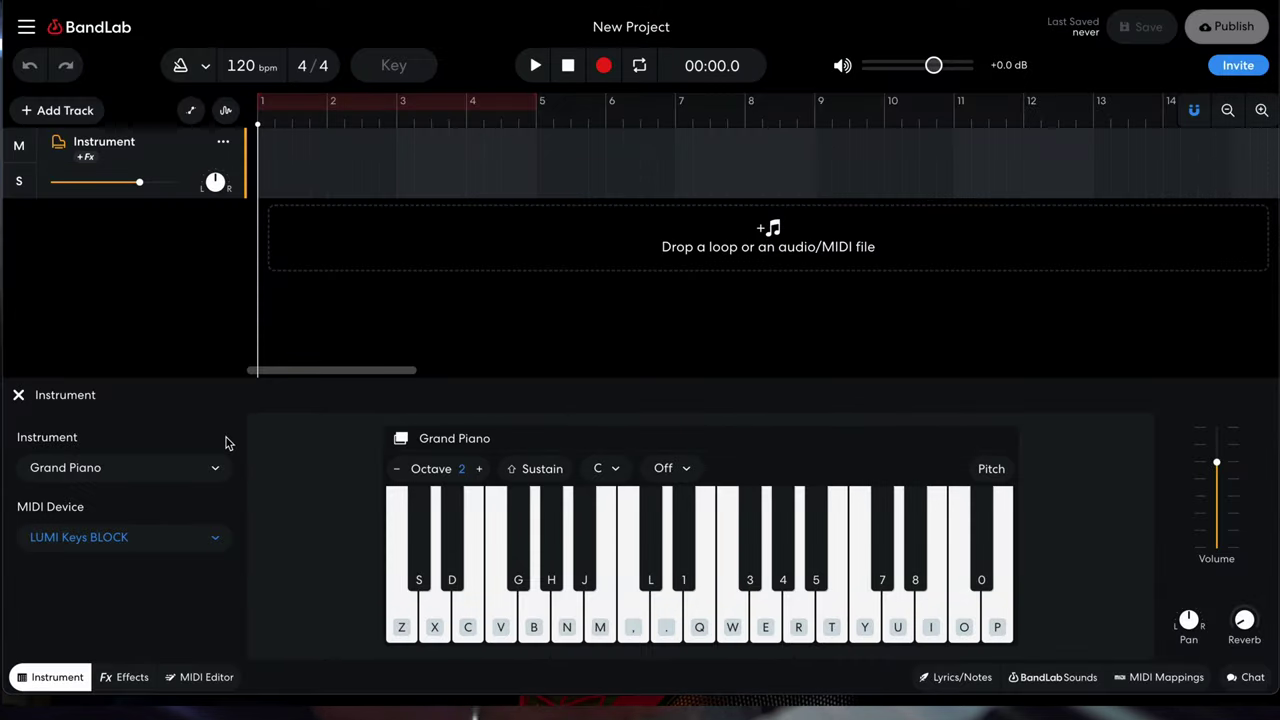
pyautogui.click(186, 477)
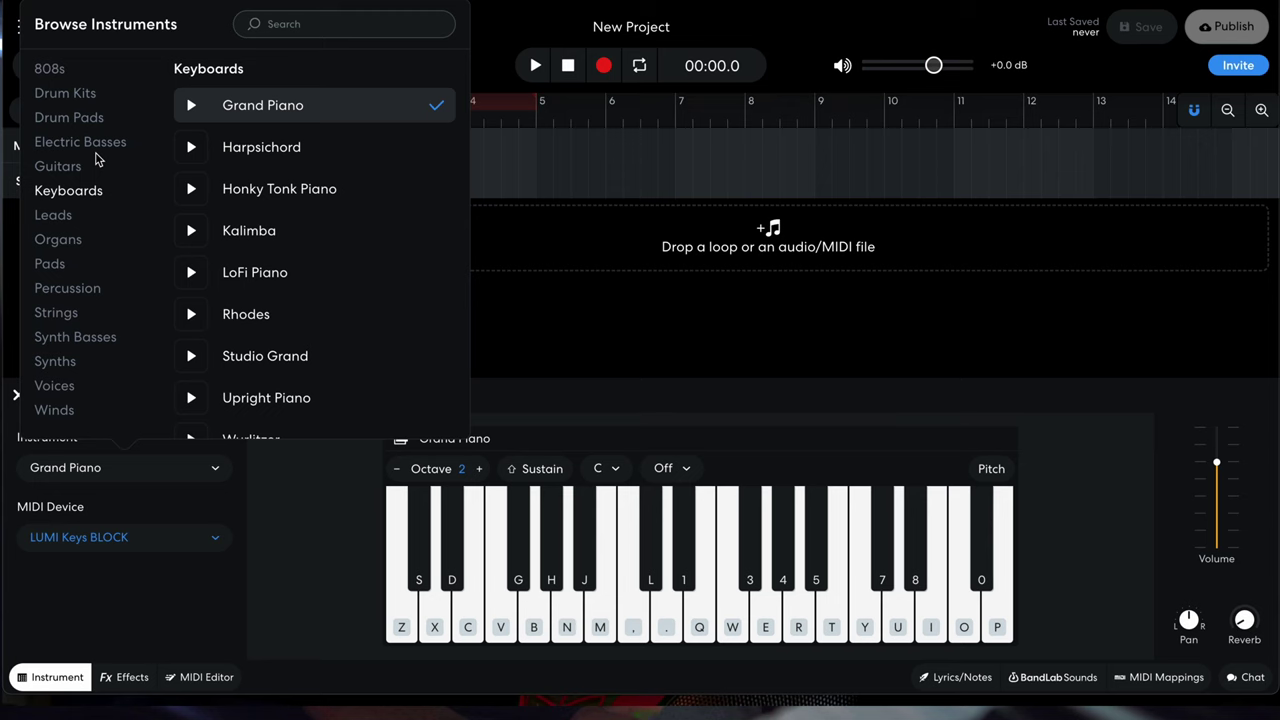
pyautogui.click(98, 364)
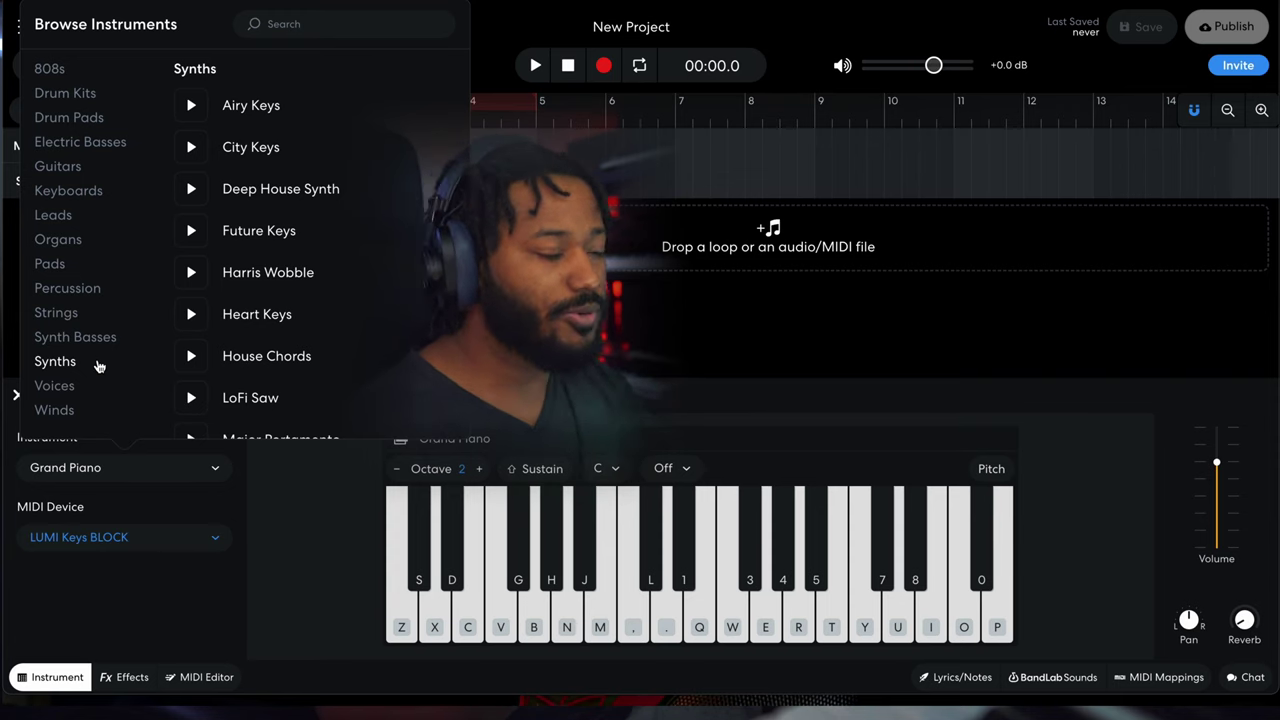
pyautogui.scroll(-3, 285, 316)
pyautogui.scroll(-3, 285, 316)
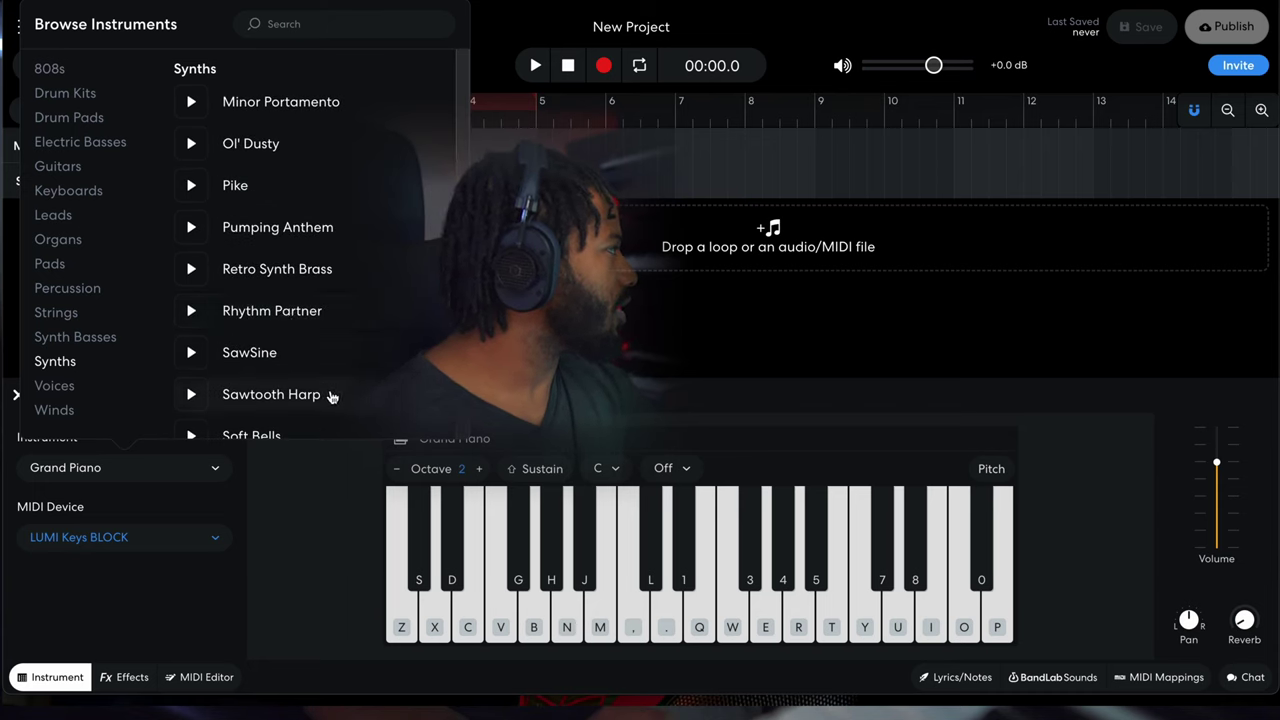
pyautogui.click(333, 397)
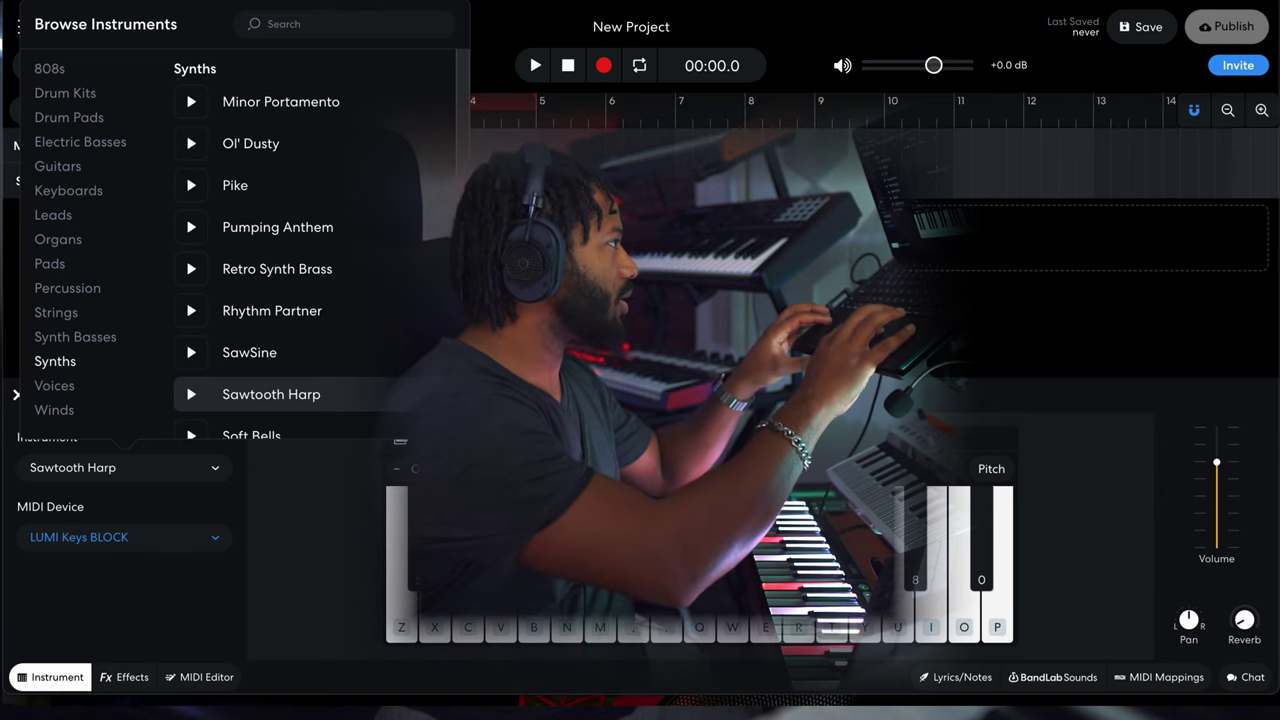
pyautogui.click(600, 400)
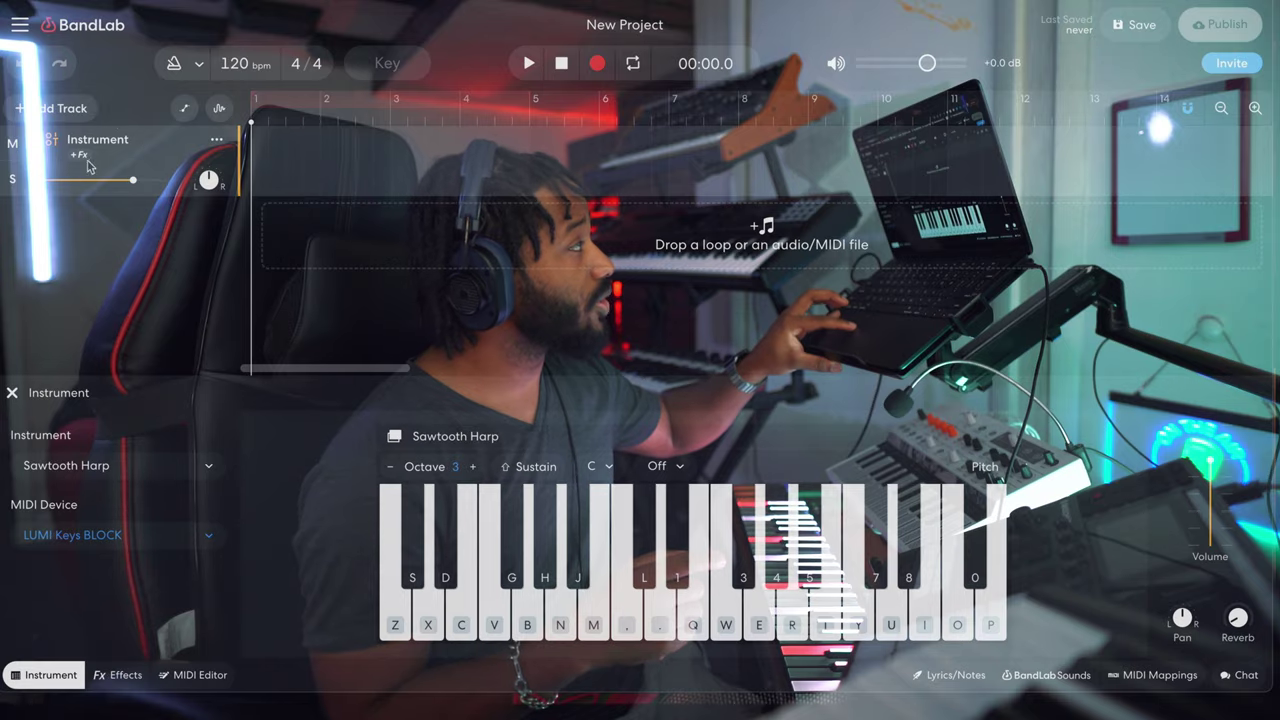
# Step: Audition the Ambient Fuzz, Dimension Chorus, Distorted Ambience, Double Delay and Echo Room presets, ending on Filter Wah
pyautogui.click(79, 155)
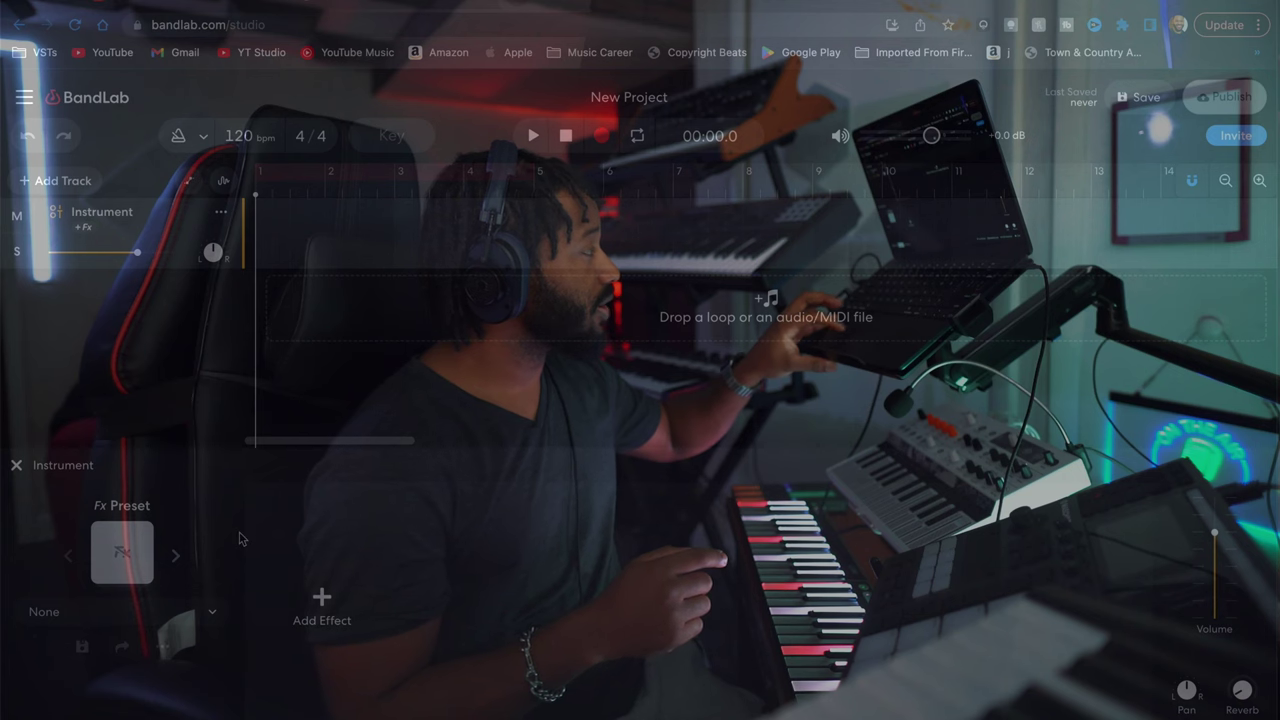
pyautogui.click(176, 558)
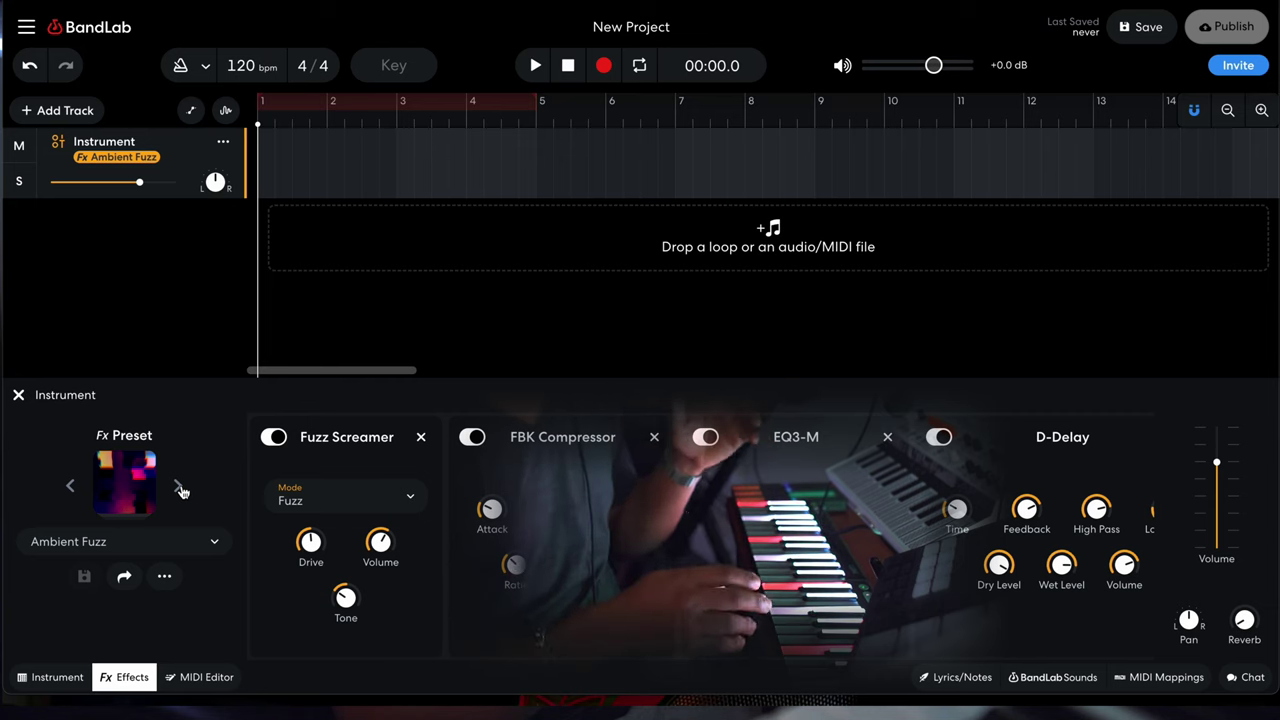
pyautogui.click(179, 488)
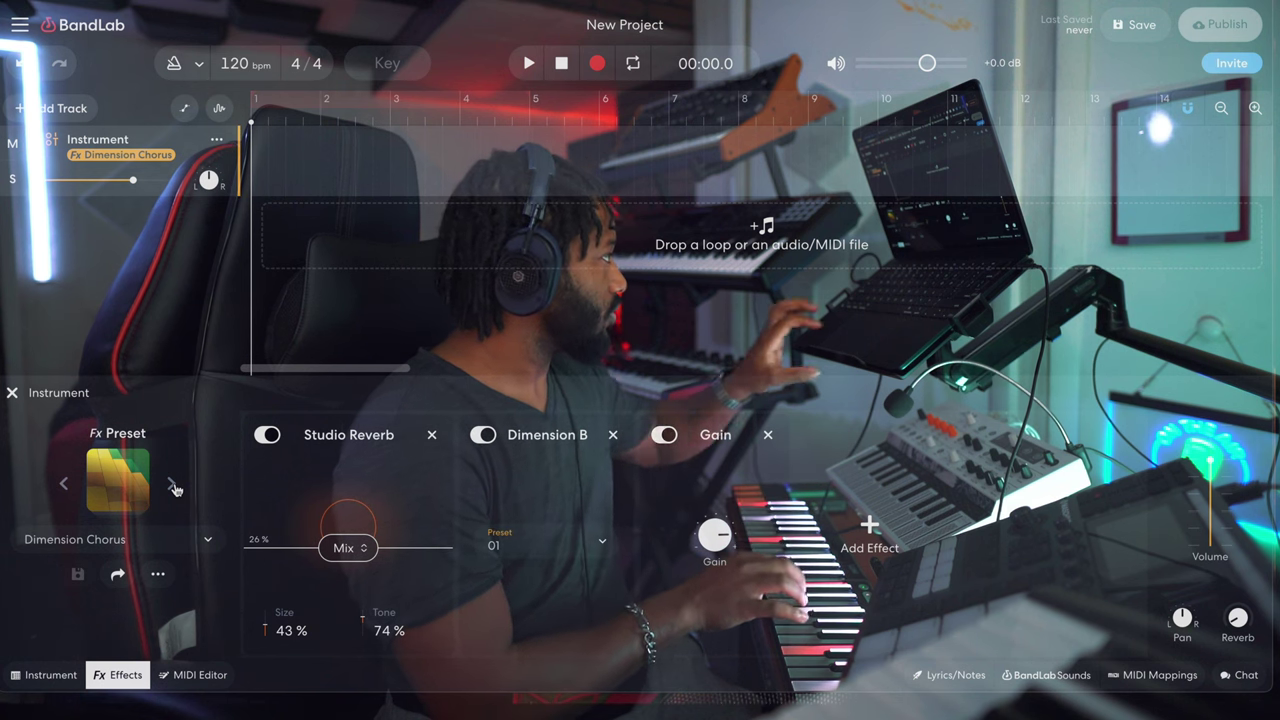
pyautogui.click(173, 487)
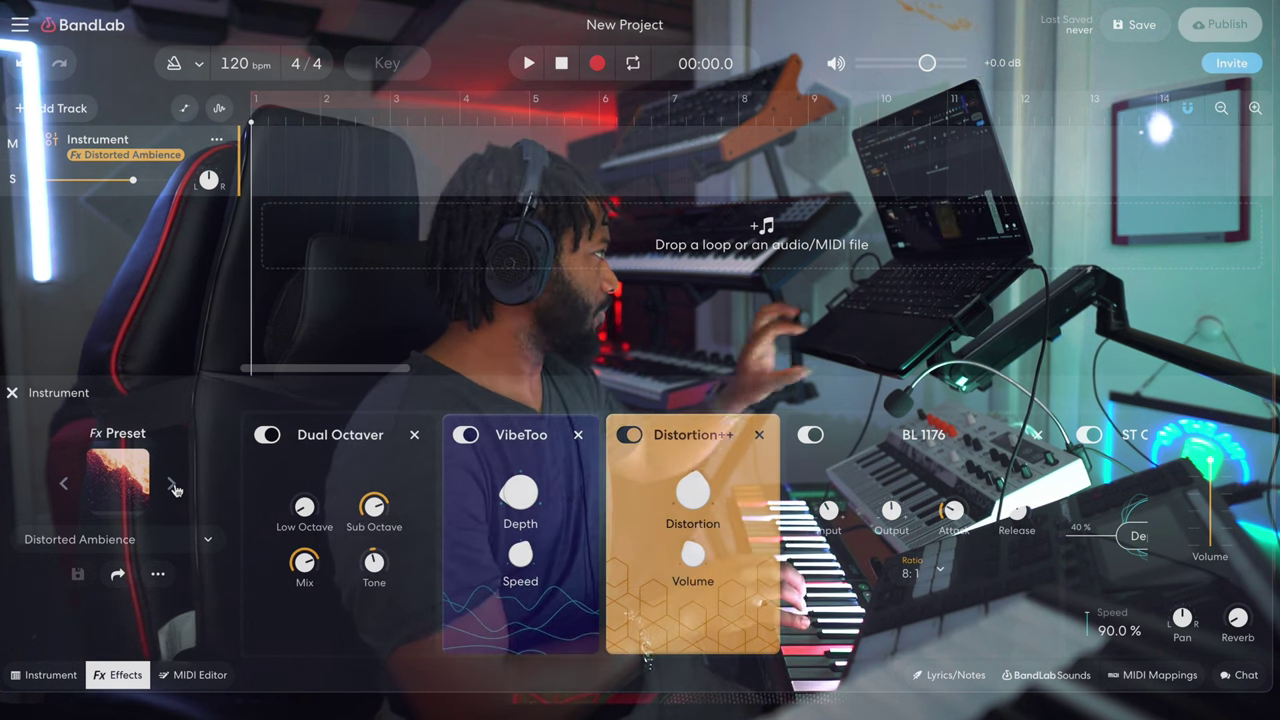
pyautogui.click(173, 486)
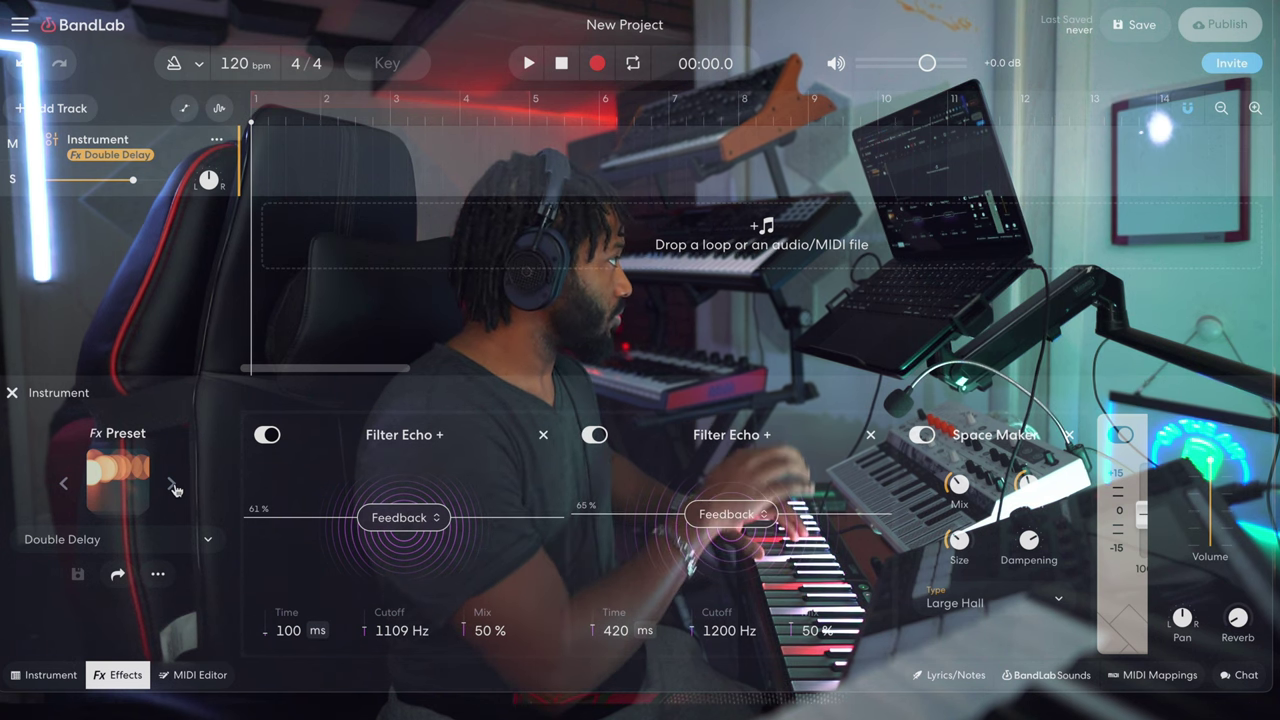
pyautogui.click(174, 487)
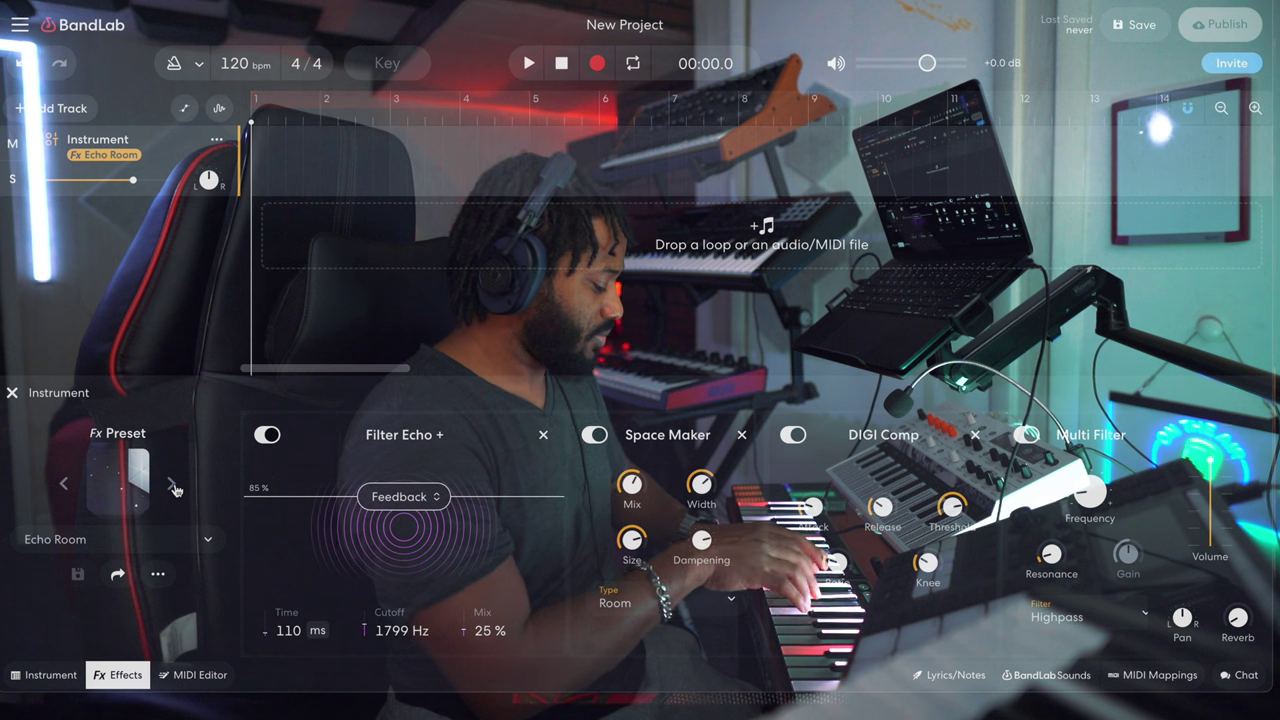
pyautogui.click(175, 488)
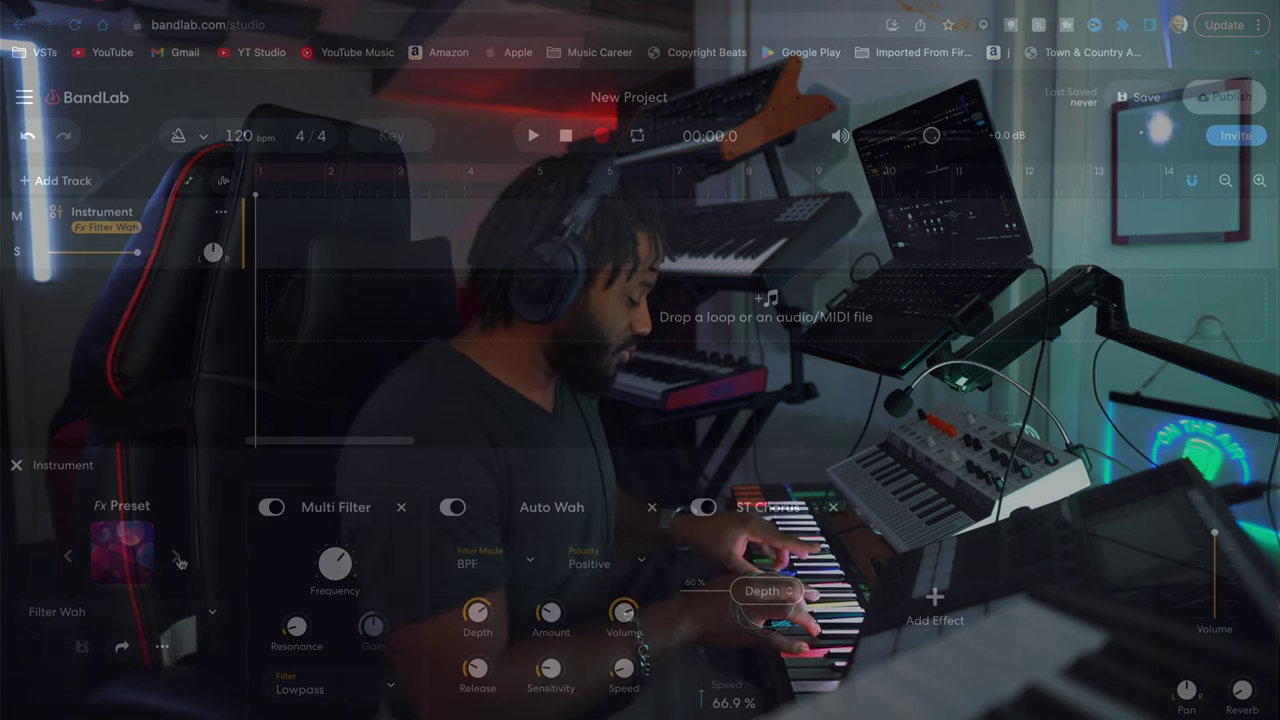
# Step: Bypass the Auto Wah, ST Chorus and Multi Filter effects in the Filter Wah preset
pyautogui.click(453, 506)
pyautogui.click(707, 510)
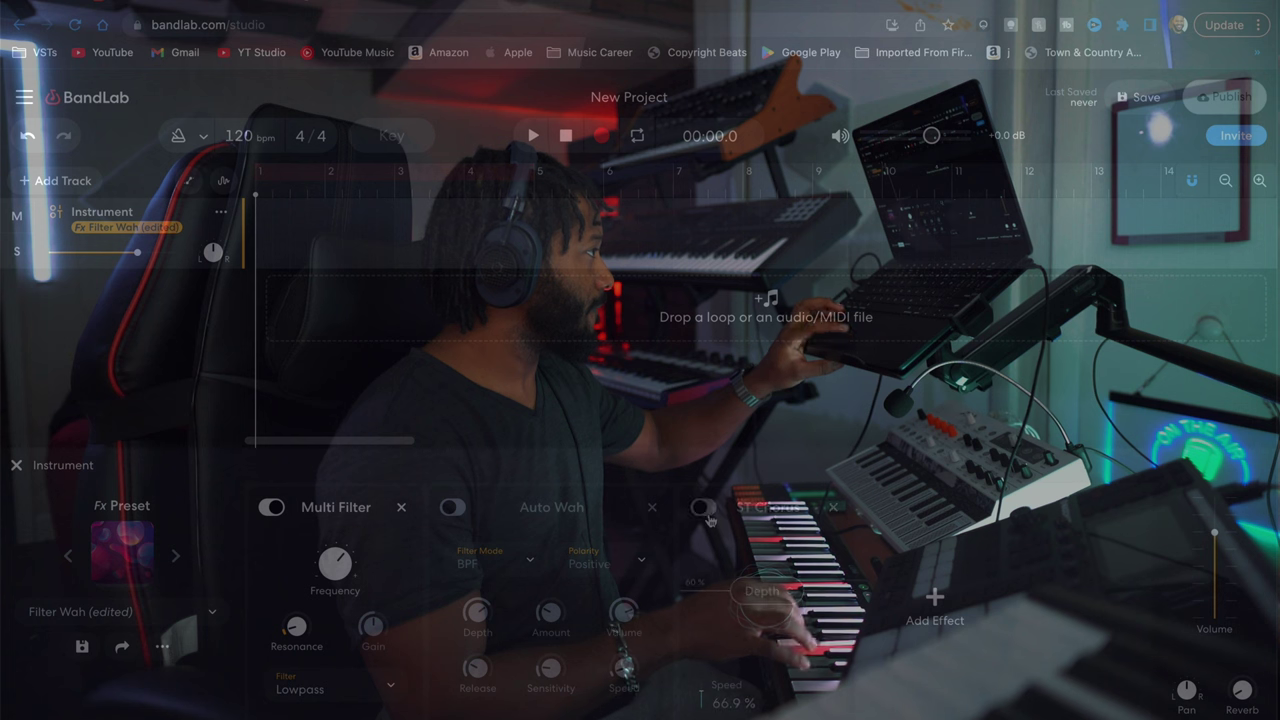
pyautogui.click(273, 508)
# Step: Delete Multi Filter, Auto Wah and ST Chorus so the chain is empty, then bring up Add Effect
pyautogui.click(397, 508)
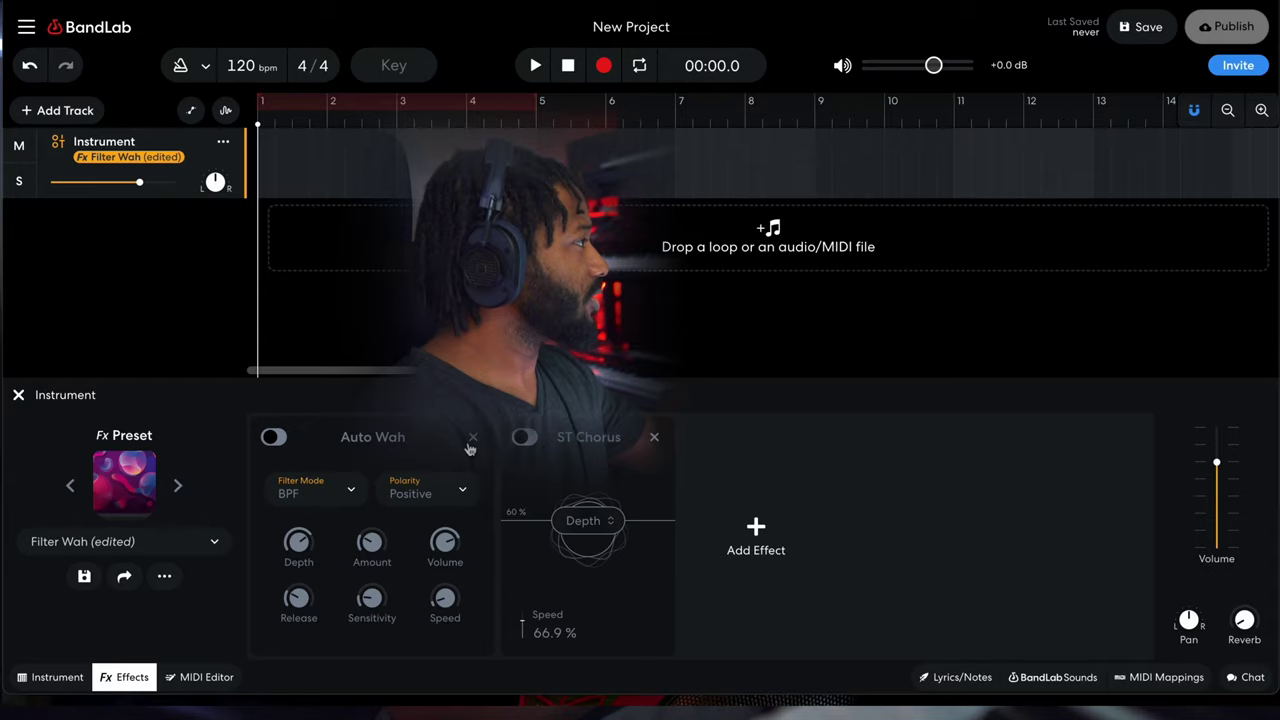
pyautogui.click(472, 438)
pyautogui.click(404, 440)
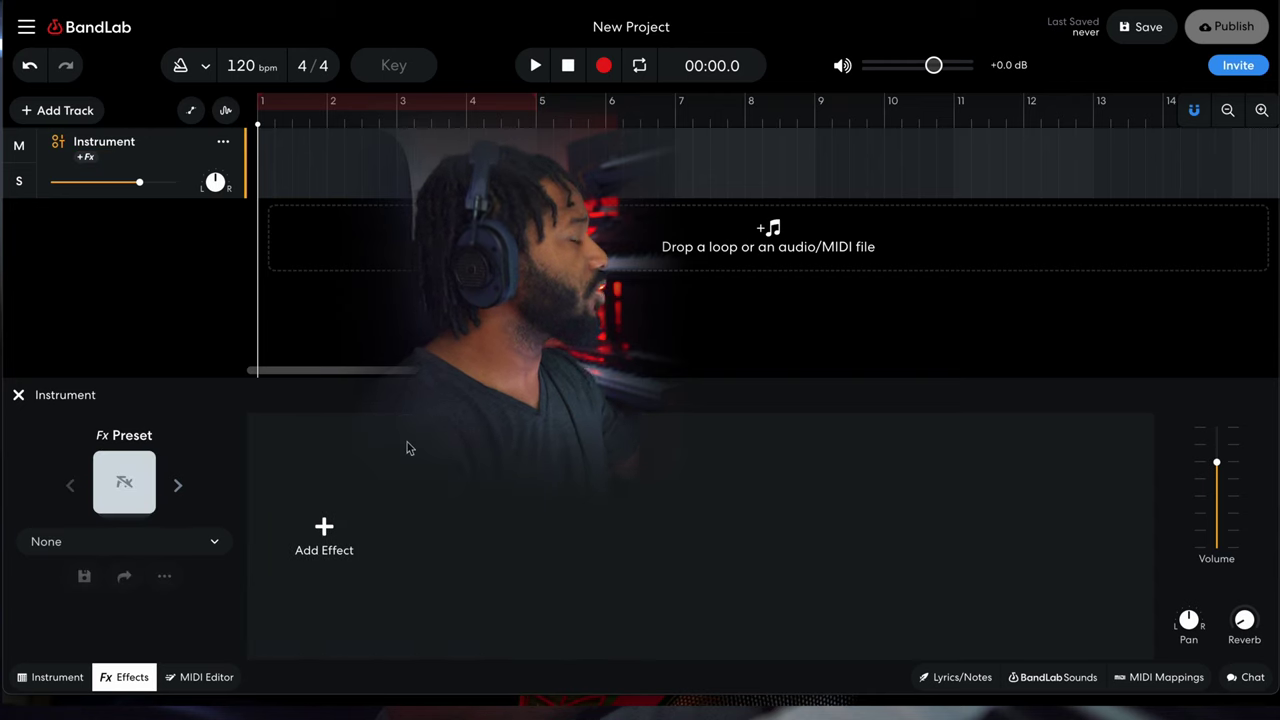
pyautogui.click(326, 538)
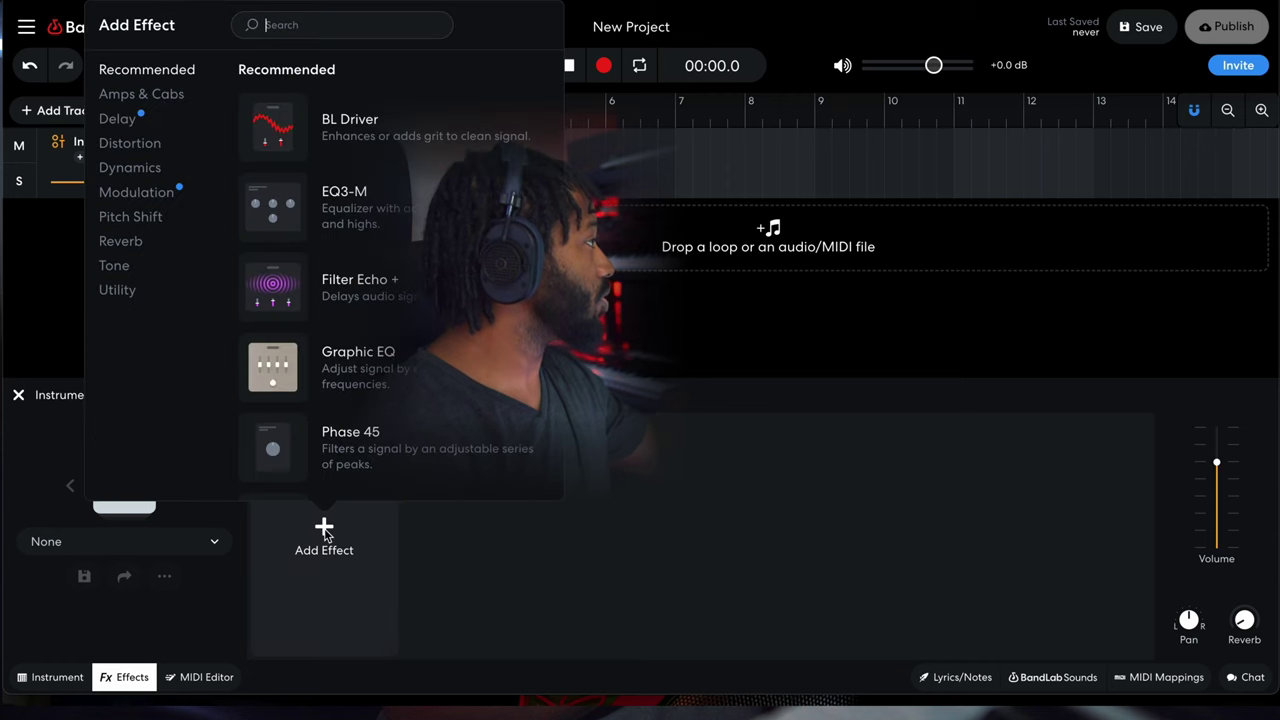
# Step: Add a Graphic EQ with the 6.4k band fully cut and the 400 and 800 bands slightly boosted
pyautogui.click(355, 362)
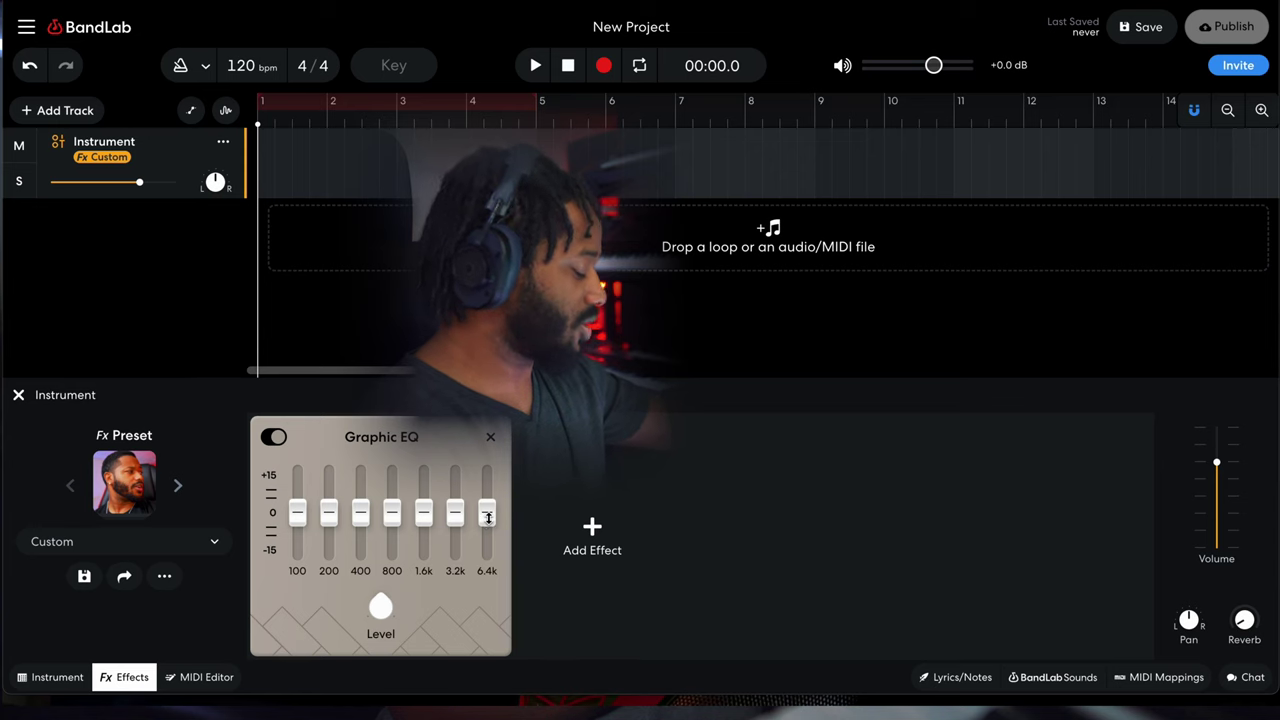
pyautogui.moveTo(488, 515); pyautogui.dragTo(493, 697)
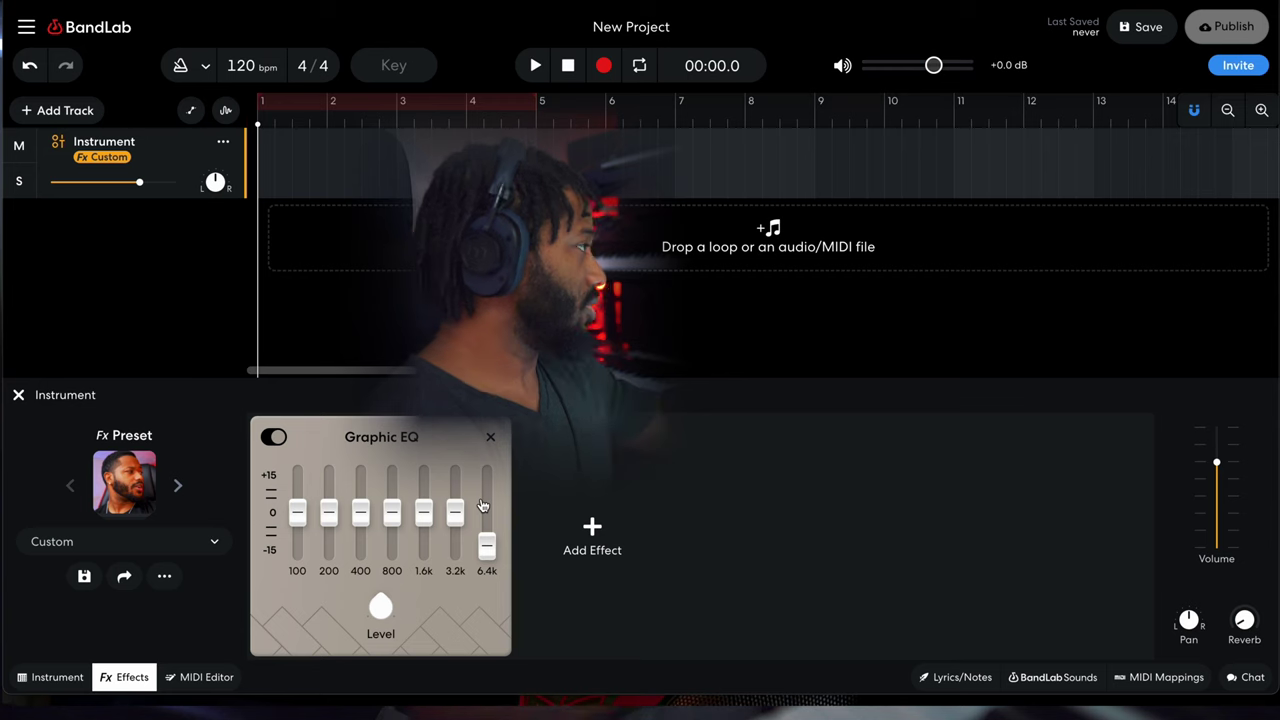
pyautogui.moveTo(488, 547)
pyautogui.mouseDown()
pyautogui.moveTo(487, 475)
pyautogui.moveTo(489, 564)
pyautogui.mouseUp()
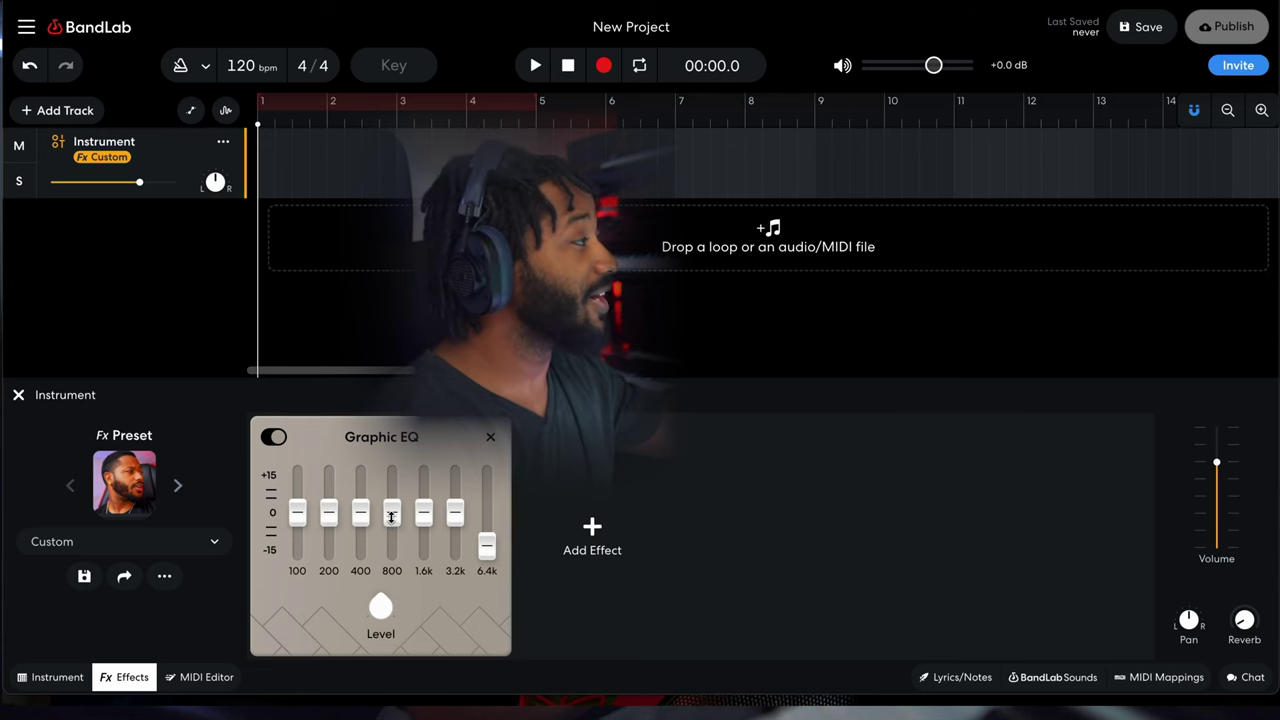
pyautogui.moveTo(392, 514); pyautogui.dragTo(392, 497)
pyautogui.moveTo(360, 513); pyautogui.dragTo(360, 497)
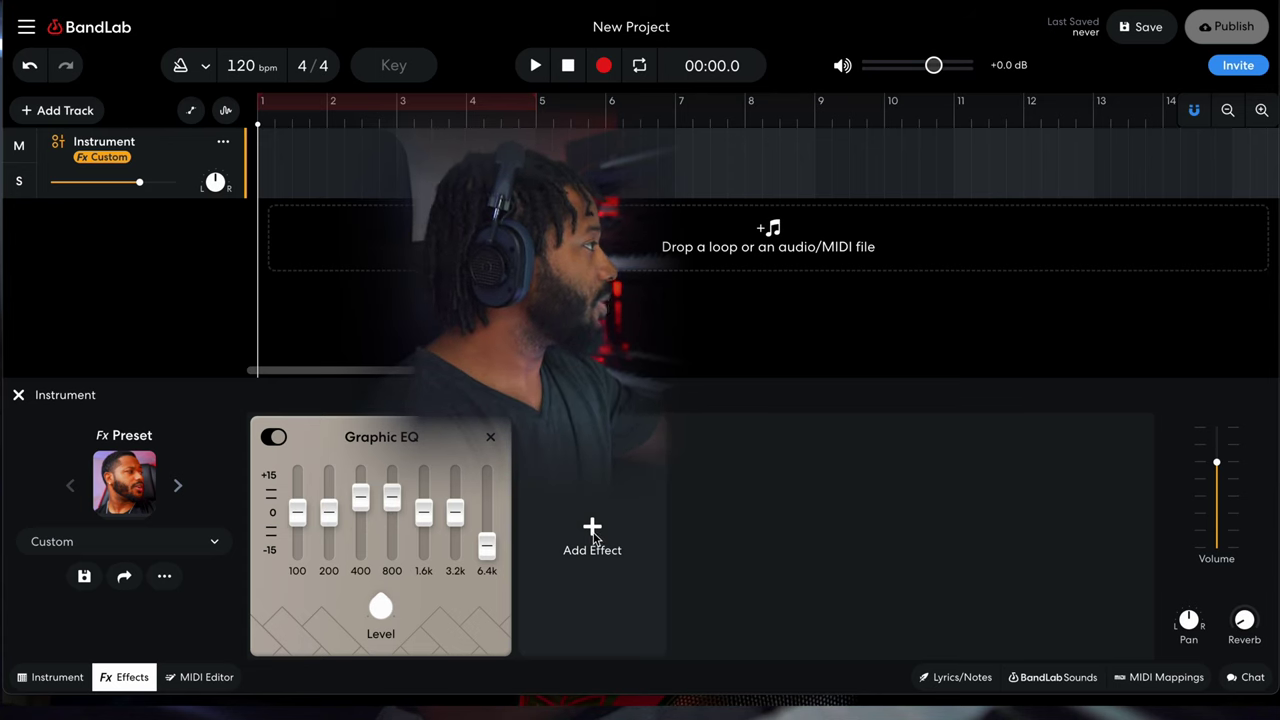
pyautogui.click(592, 535)
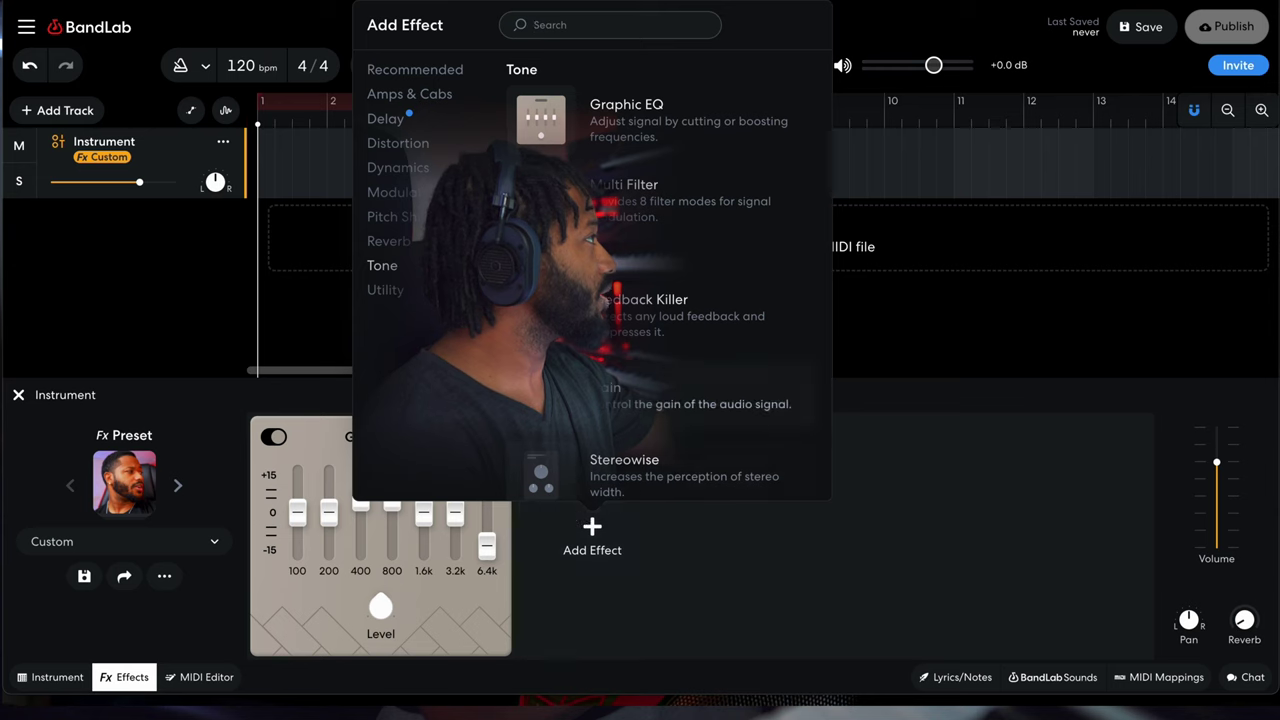
# Step: Add a Space Maker reverb with type Large Hall and its mix raised to 75%
pyautogui.click(390, 241)
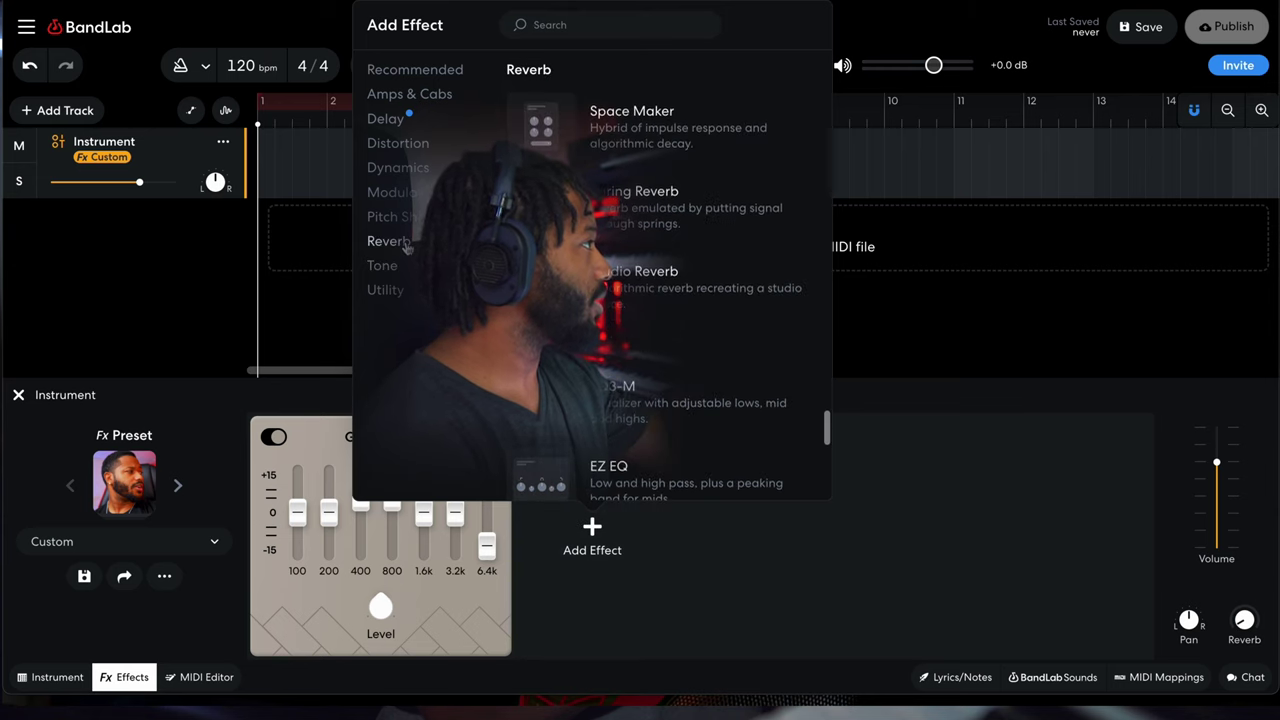
pyautogui.click(632, 137)
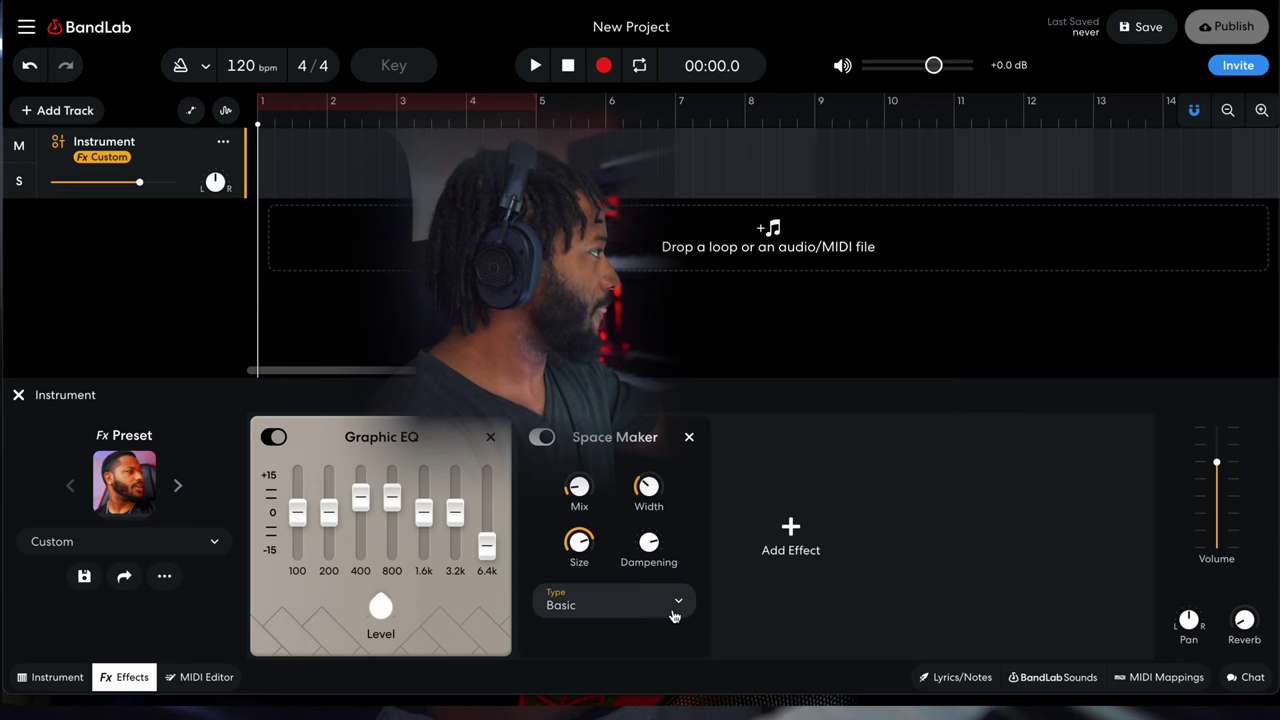
pyautogui.click(674, 617)
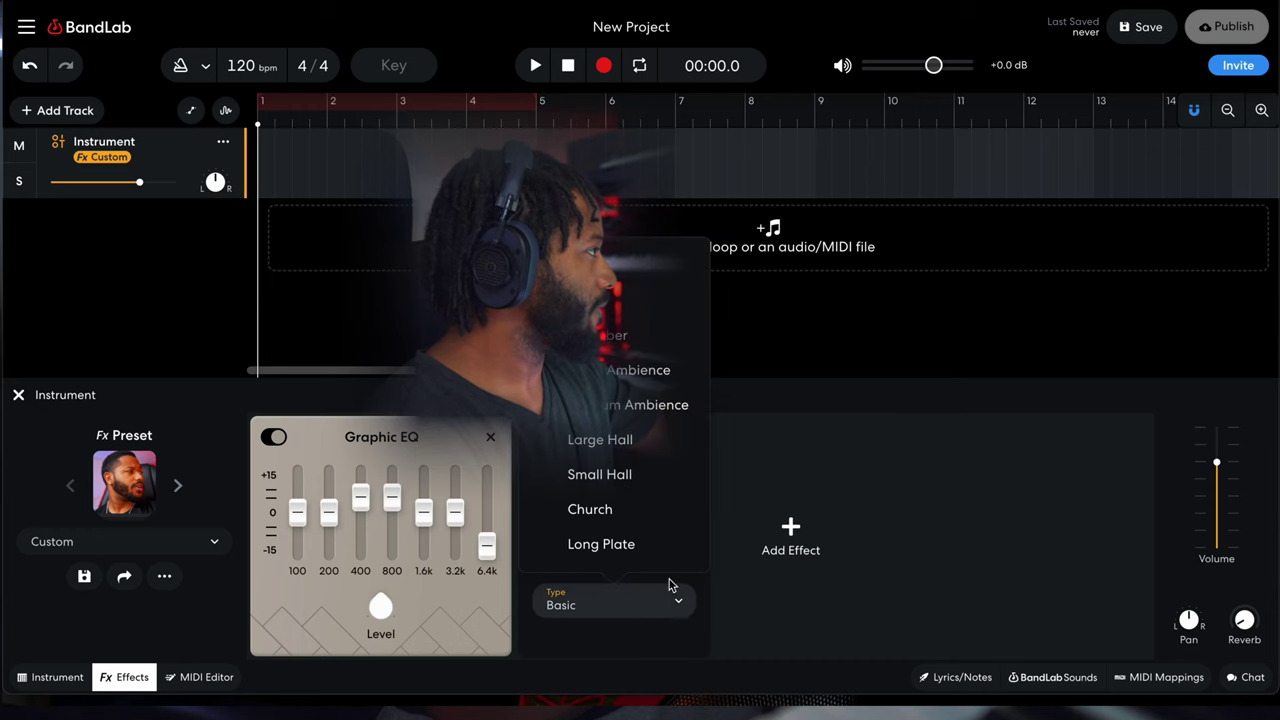
pyautogui.click(626, 452)
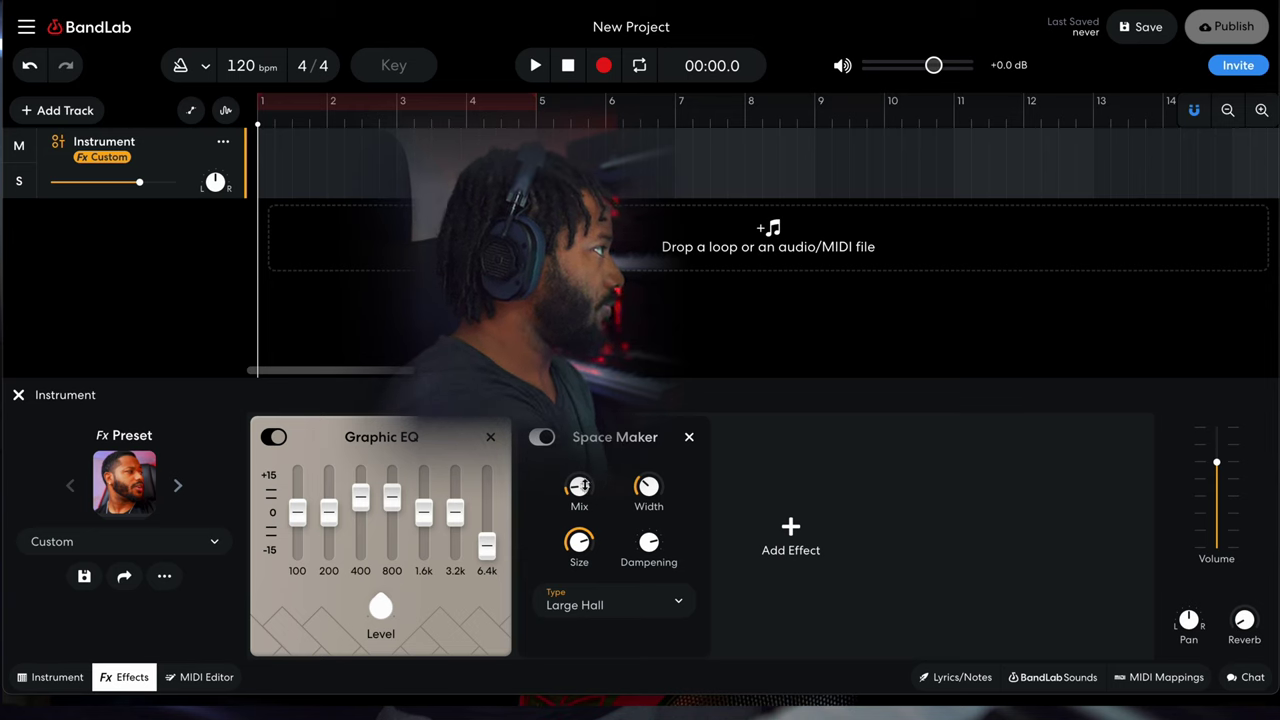
pyautogui.moveTo(577, 487)
pyautogui.moveTo(577, 487); pyautogui.dragTo(583, 460)
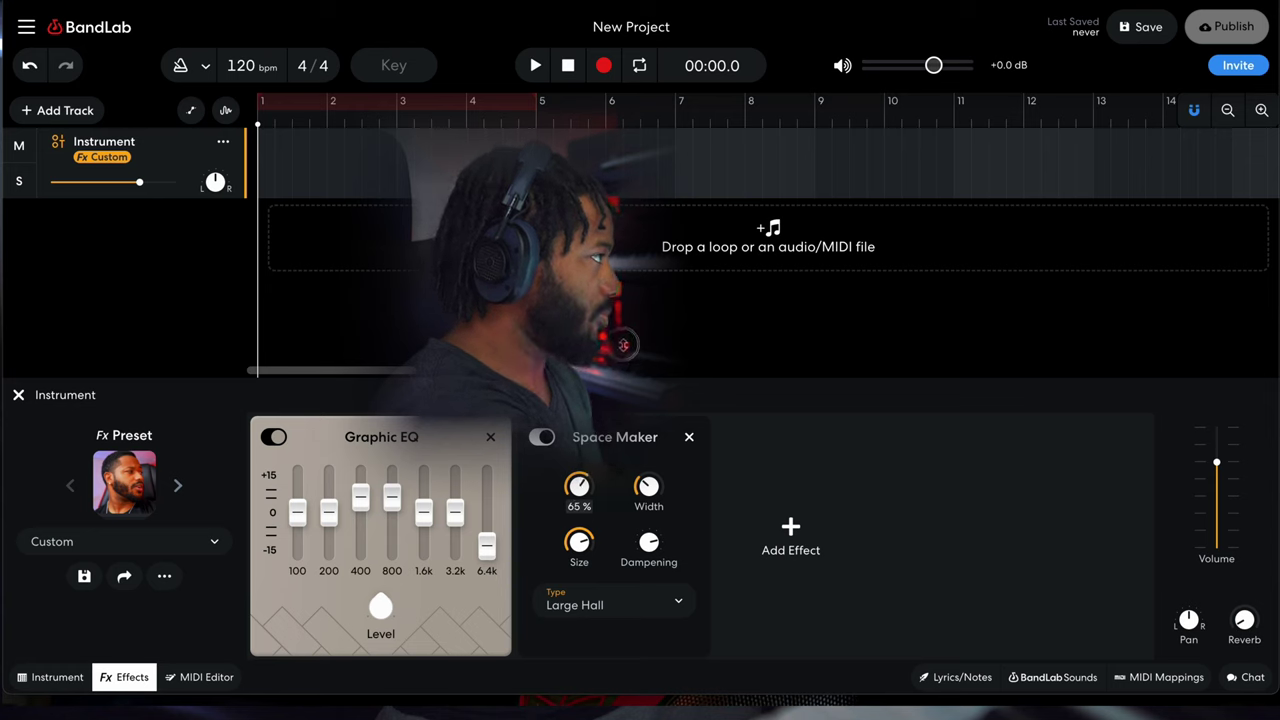
pyautogui.moveTo(578, 485); pyautogui.dragTo(584, 465)
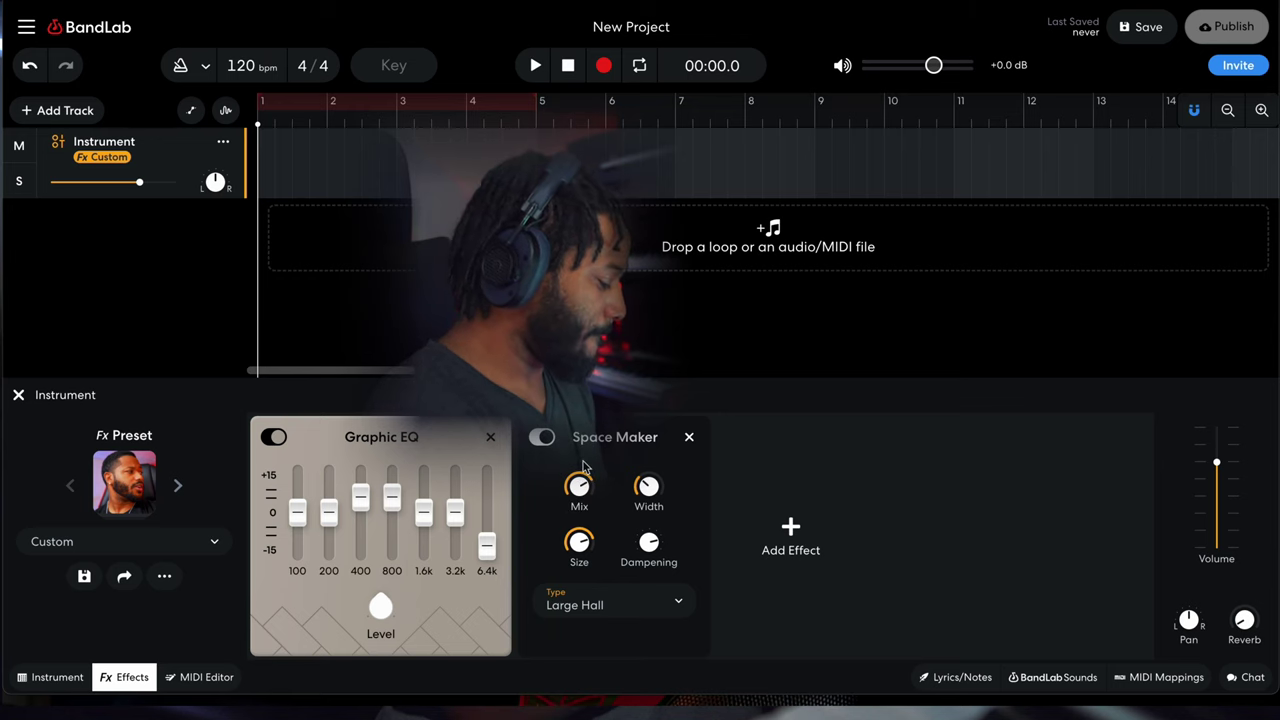
# Step: Append a Filter Echo + delay after Space Maker and raise its feedback to 55%
pyautogui.click(790, 530)
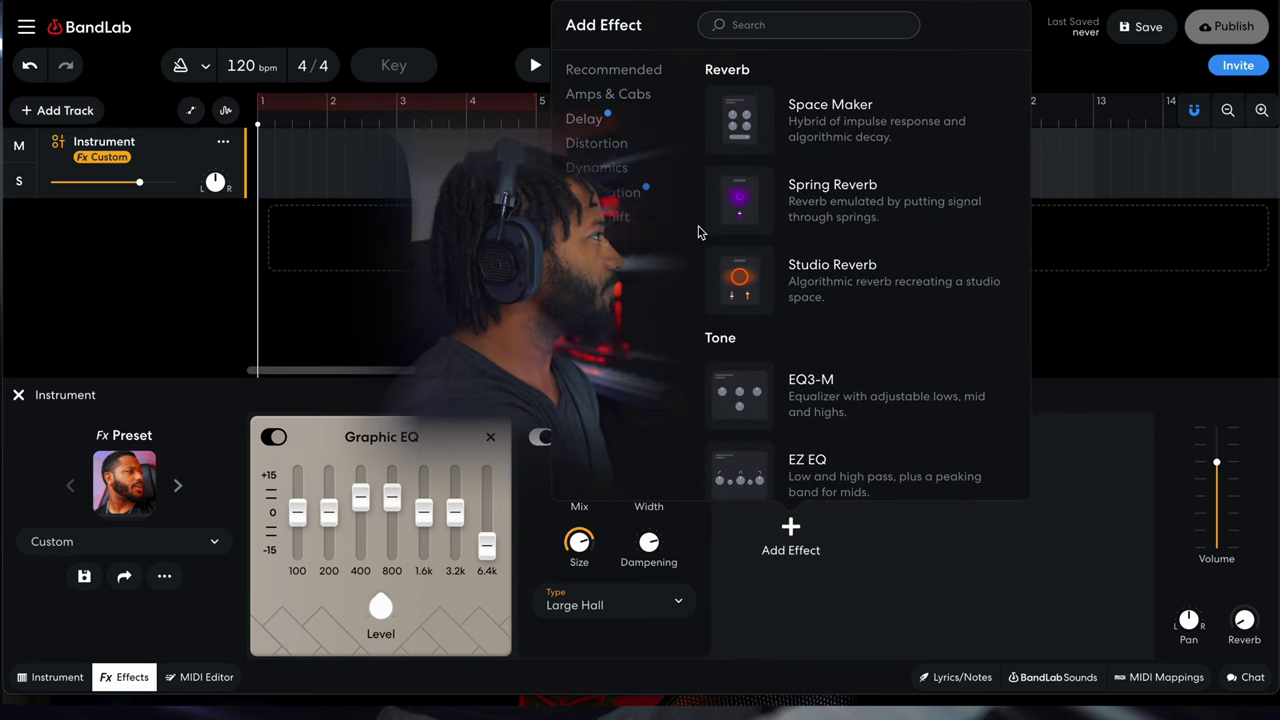
pyautogui.click(588, 119)
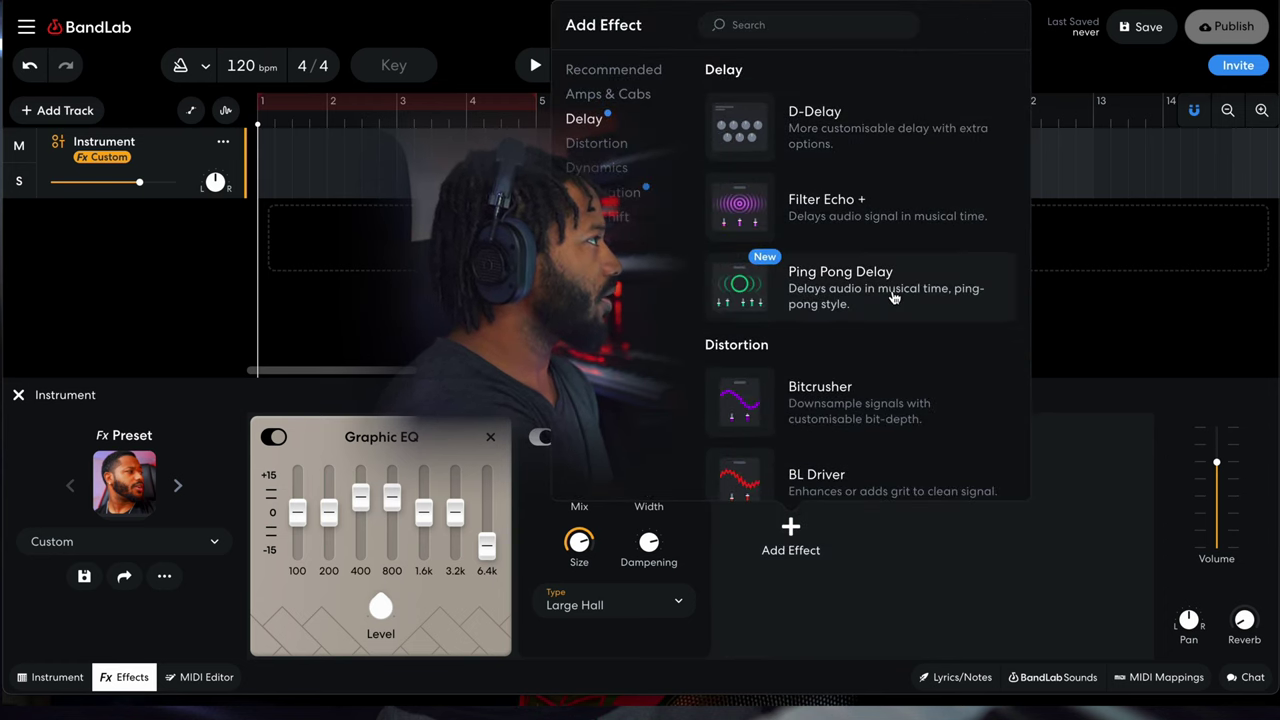
pyautogui.click(837, 213)
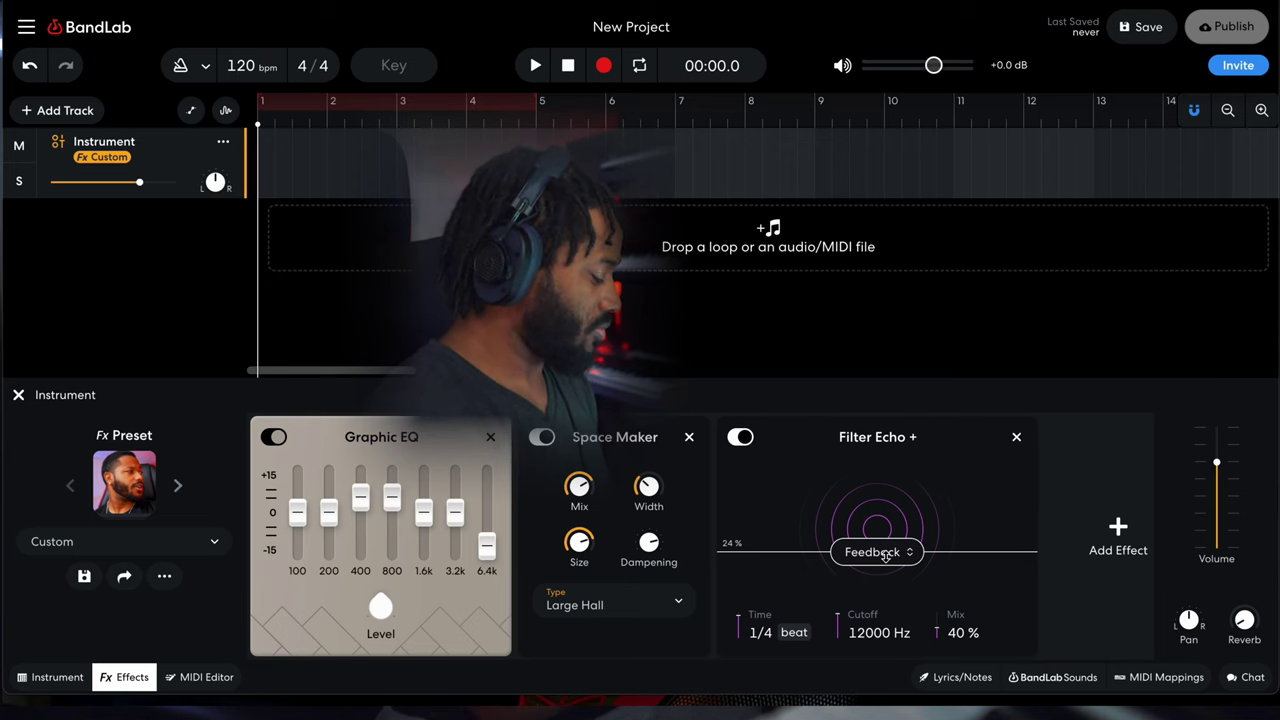
pyautogui.moveTo(885, 555); pyautogui.dragTo(865, 546)
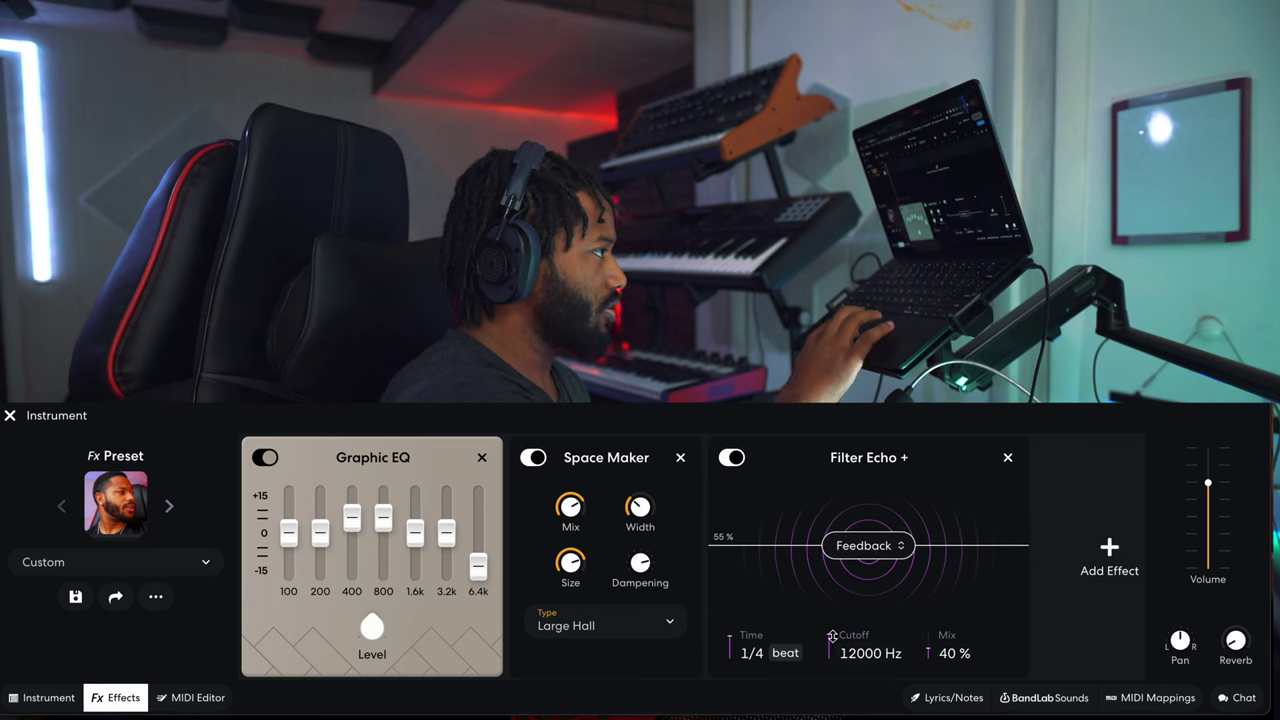
# Step: Lower the Filter Echo + cutoff to 1046 Hz and lengthen its delay time to 1/2 beat
pyautogui.moveTo(832, 636); pyautogui.dragTo(829, 689)
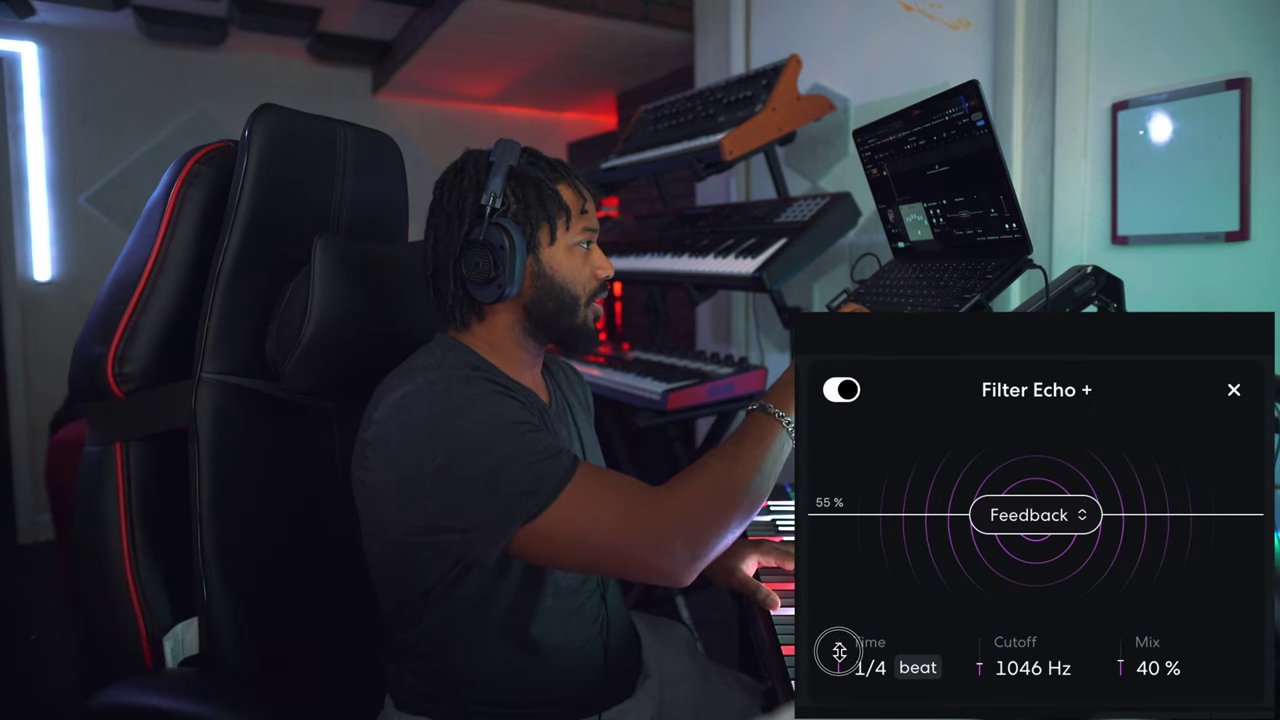
pyautogui.moveTo(839, 655); pyautogui.dragTo(840, 637)
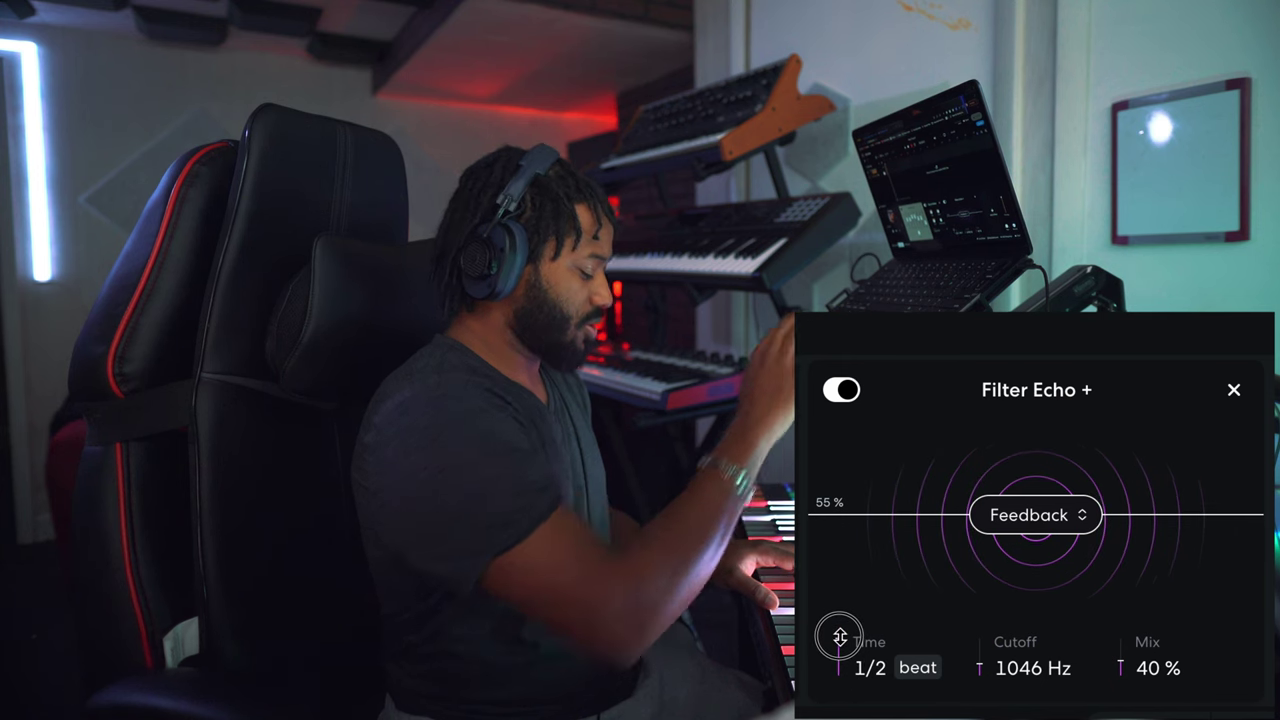